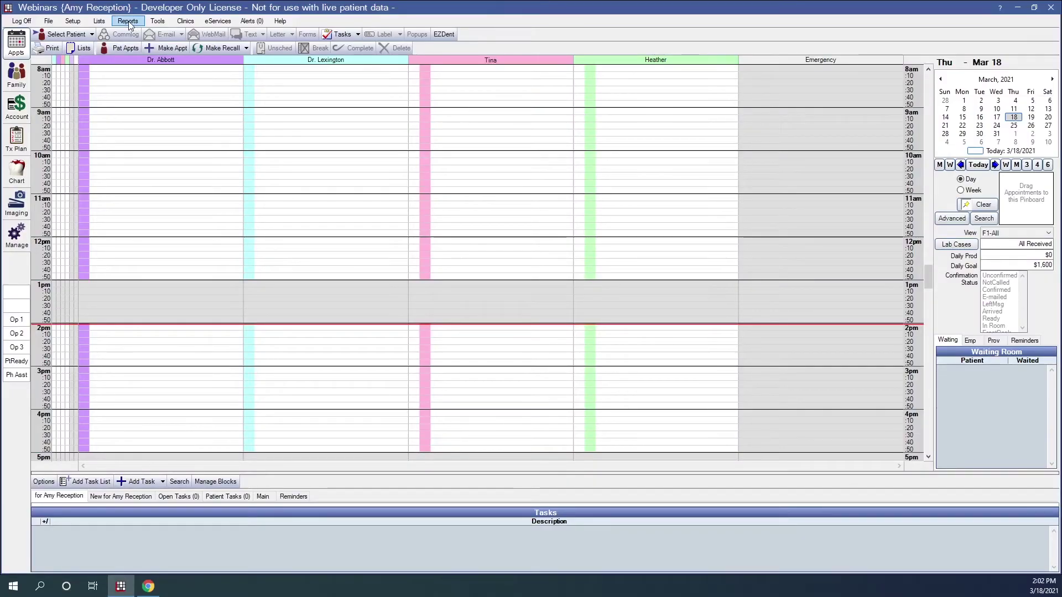
# Run the Treatment Finder report from the Standard reports list.
pyautogui.click(128, 22)
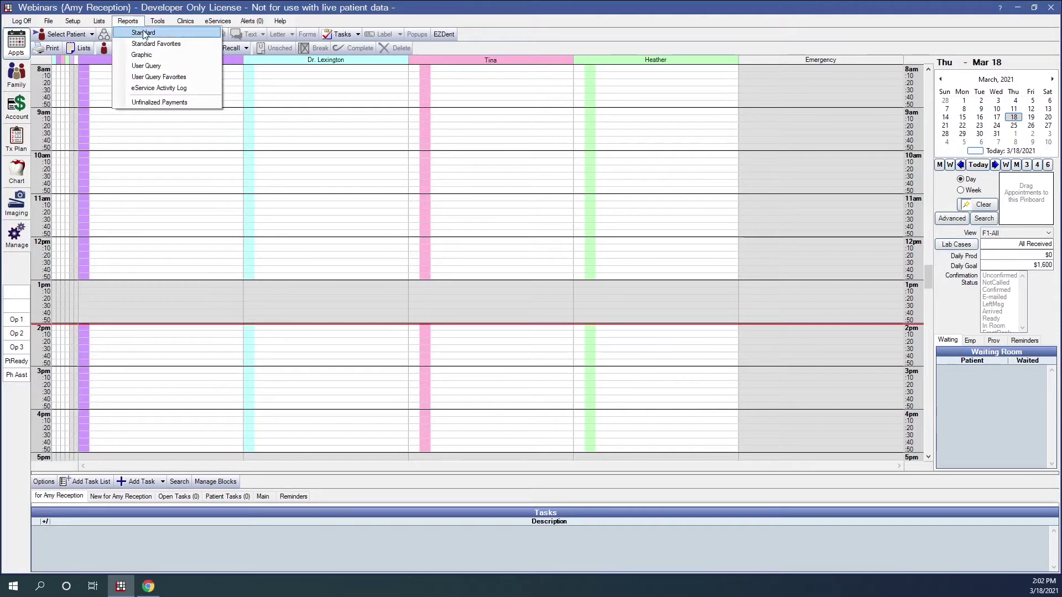
pyautogui.click(145, 37)
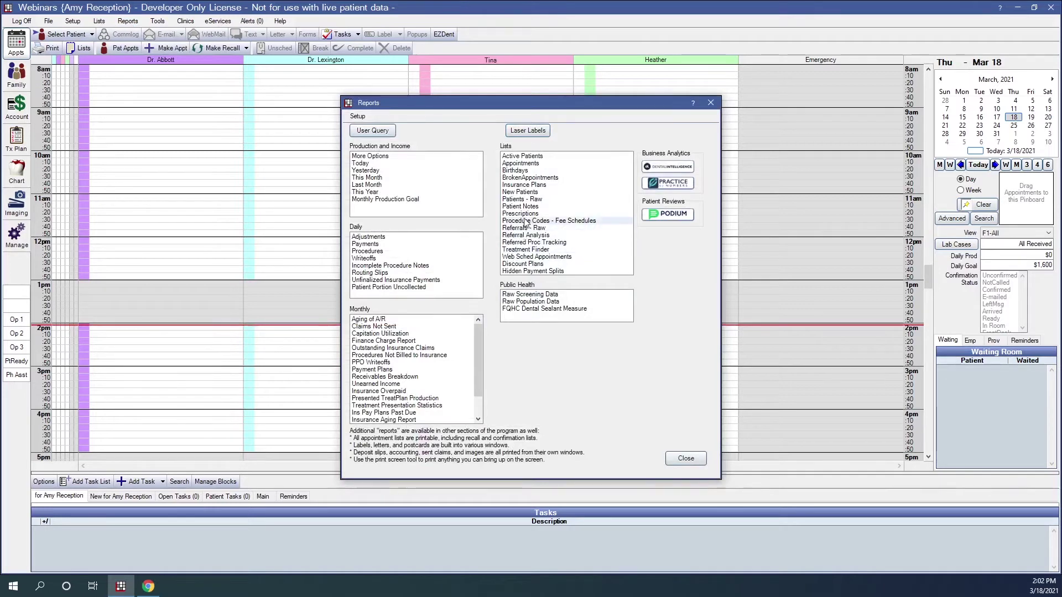
pyautogui.click(522, 251)
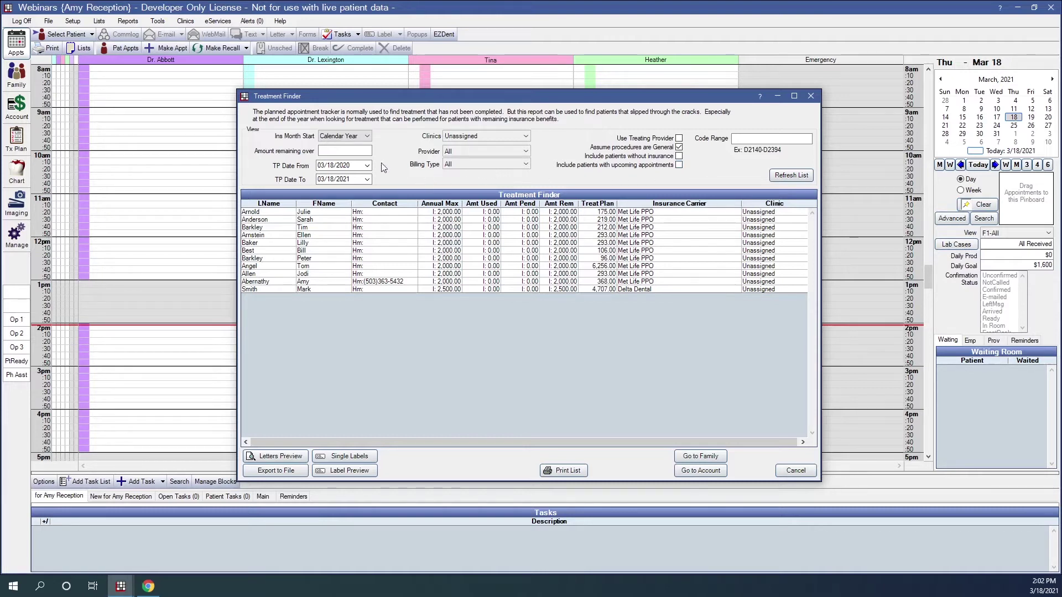
pyautogui.click(366, 136)
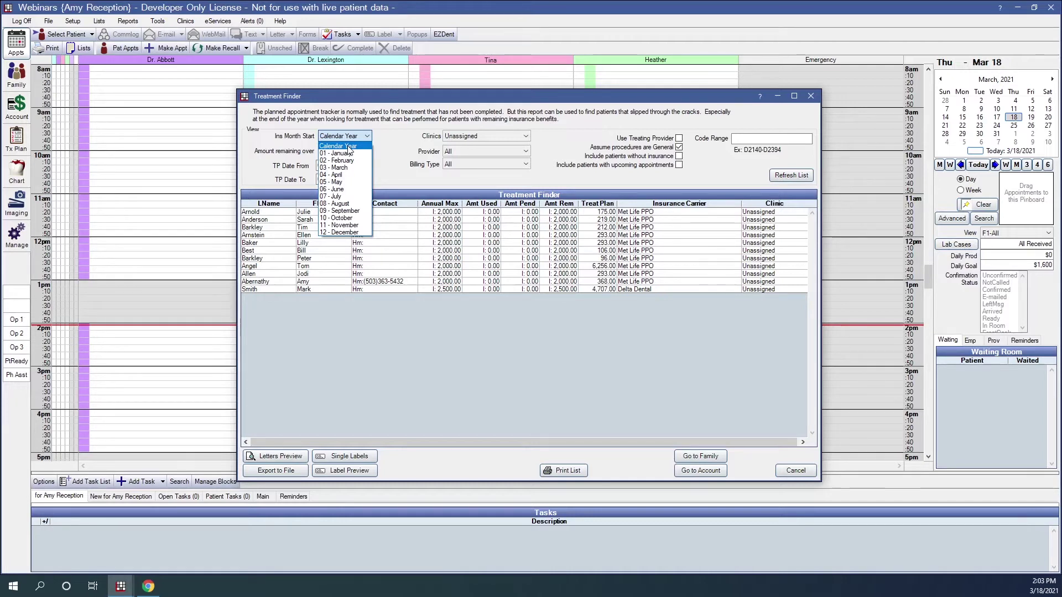
pyautogui.click(349, 147)
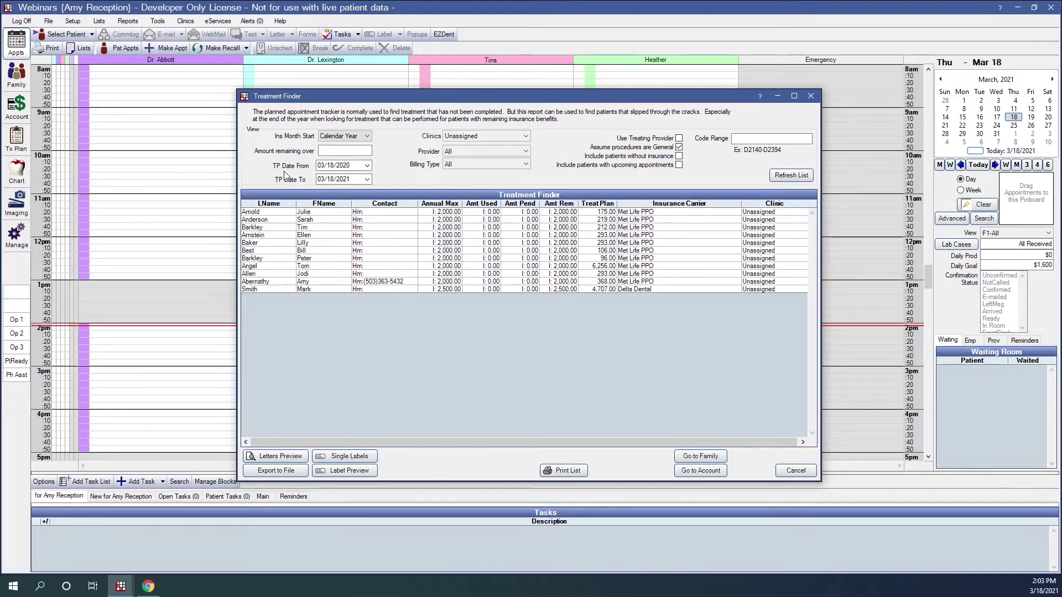
pyautogui.click(527, 139)
pyautogui.click(527, 154)
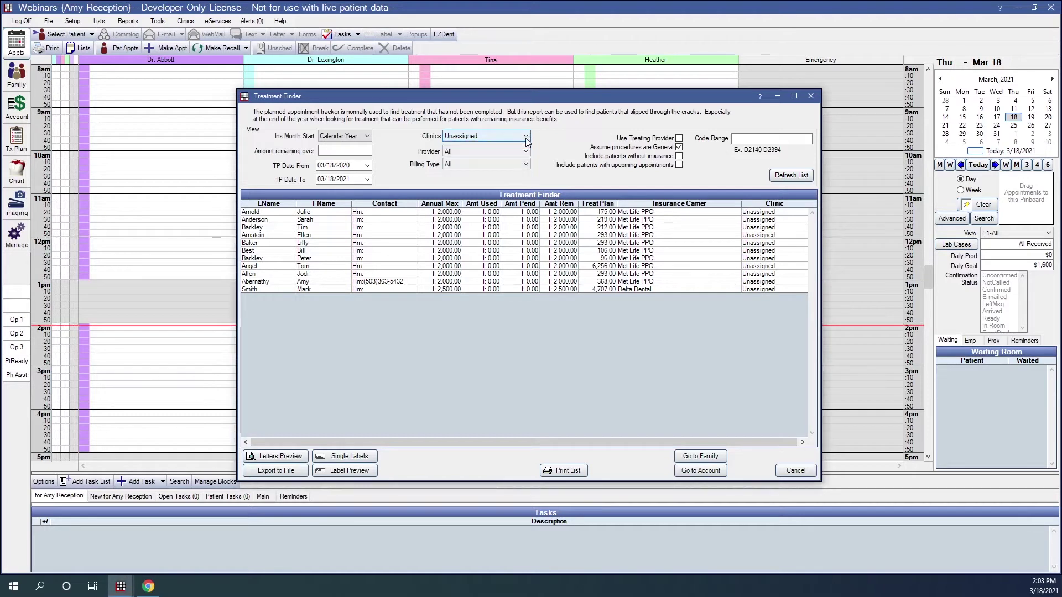
pyautogui.click(527, 154)
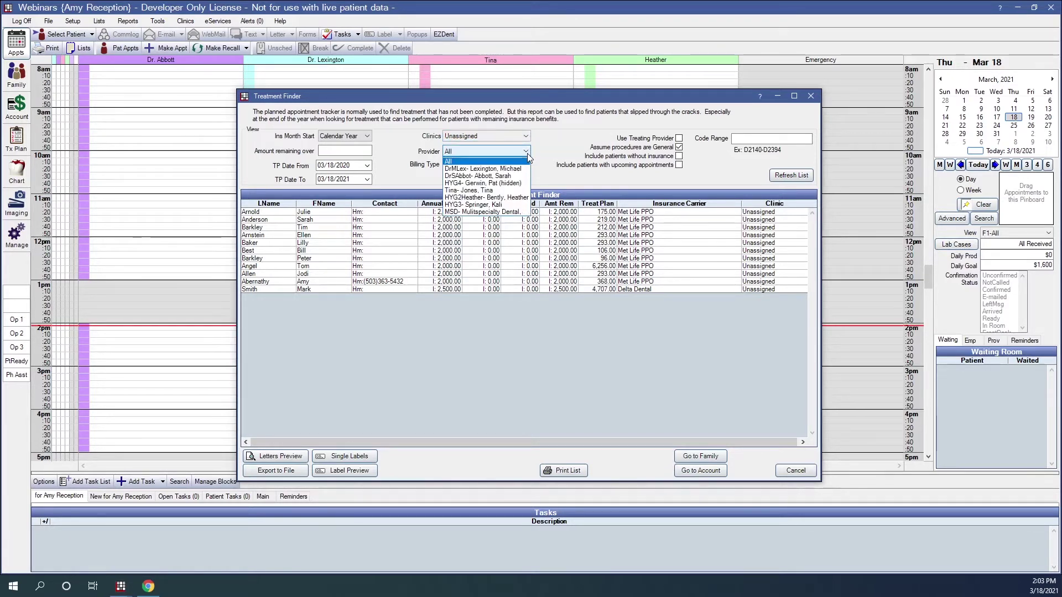
pyautogui.click(527, 153)
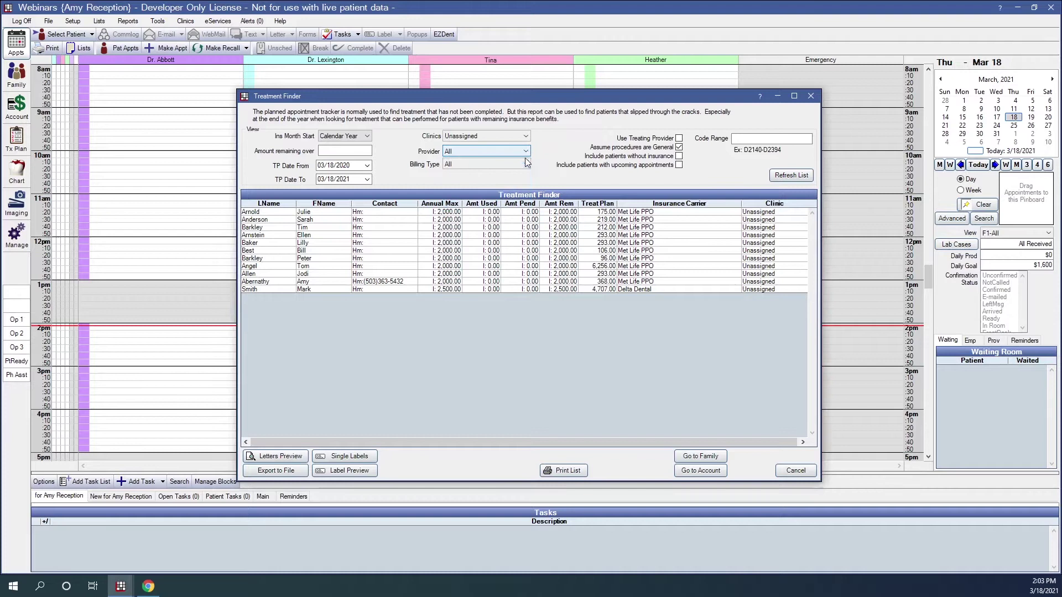
pyautogui.click(525, 165)
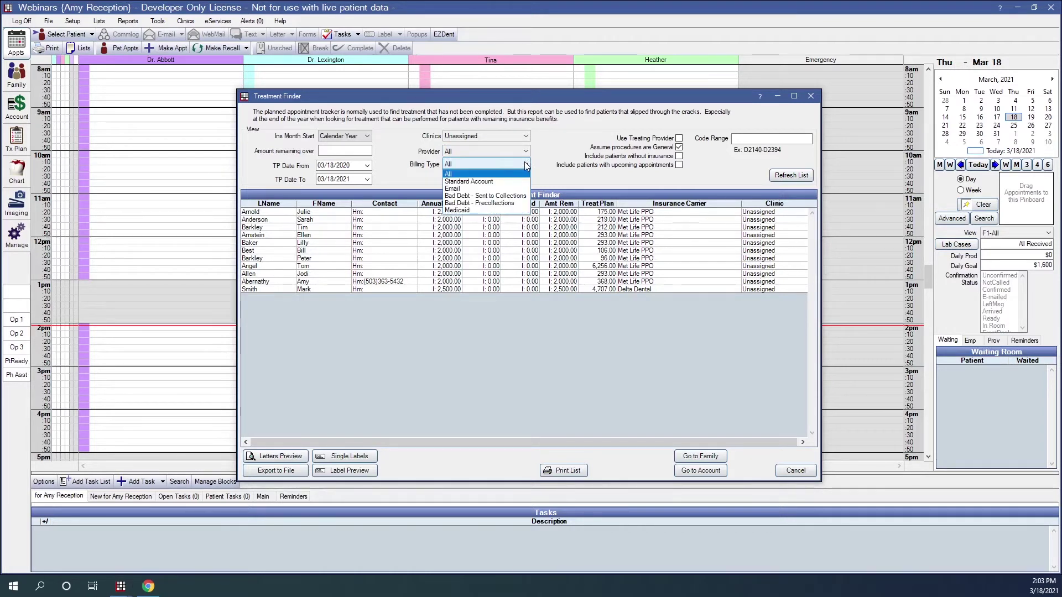
pyautogui.click(525, 164)
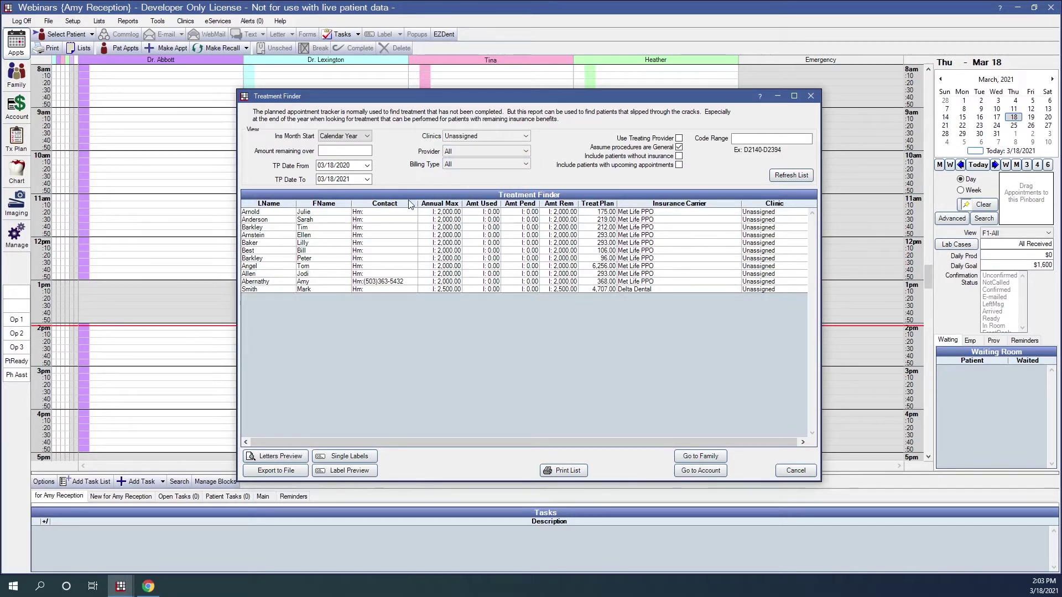
# Sort by last name, then contact, then Treat Plan descending so 6,256.00 is first.
pyautogui.click(278, 205)
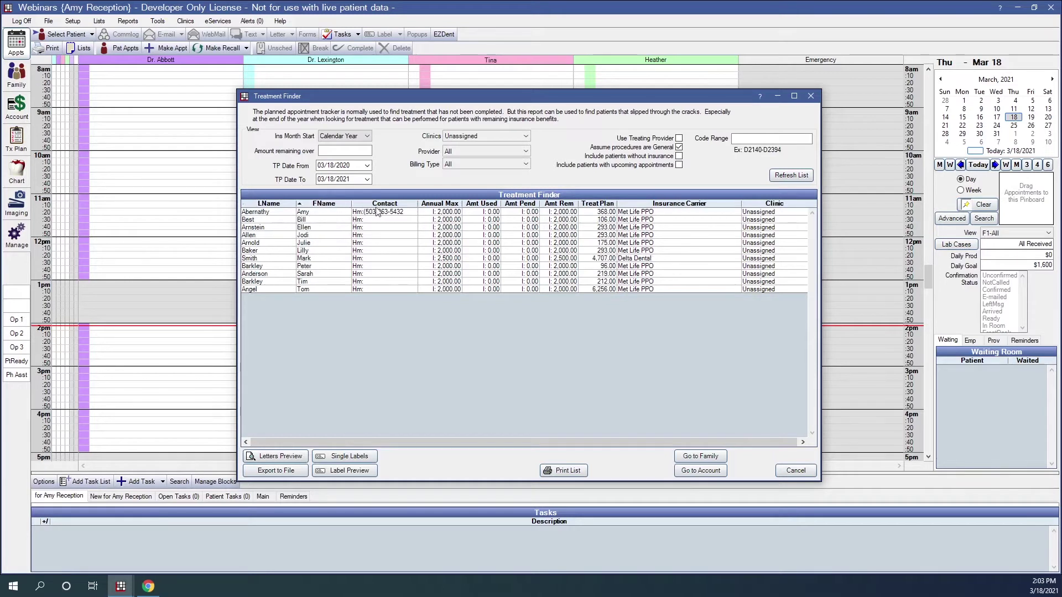
pyautogui.click(396, 205)
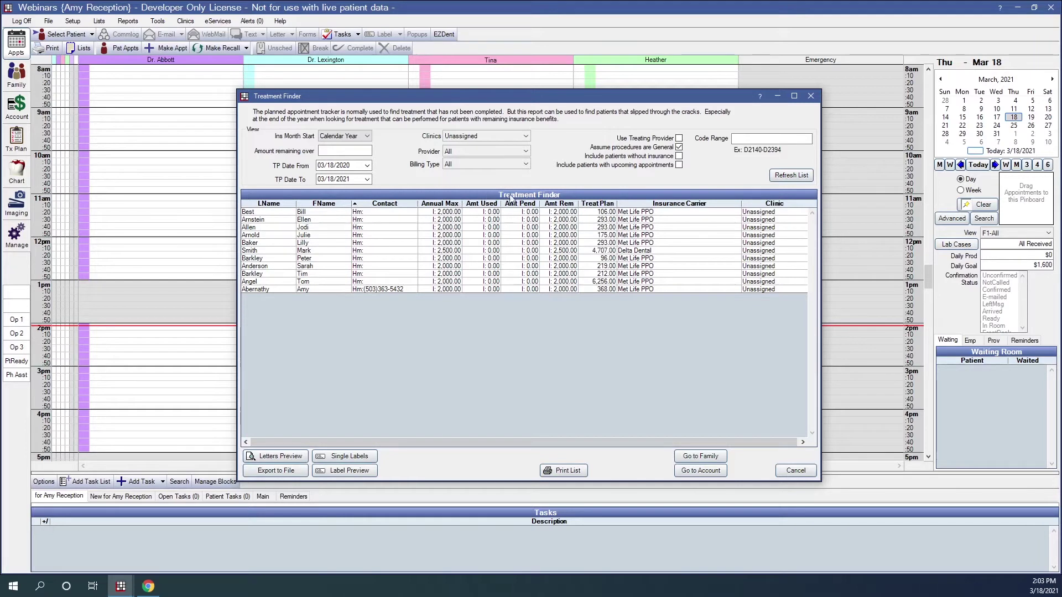
pyautogui.click(599, 204)
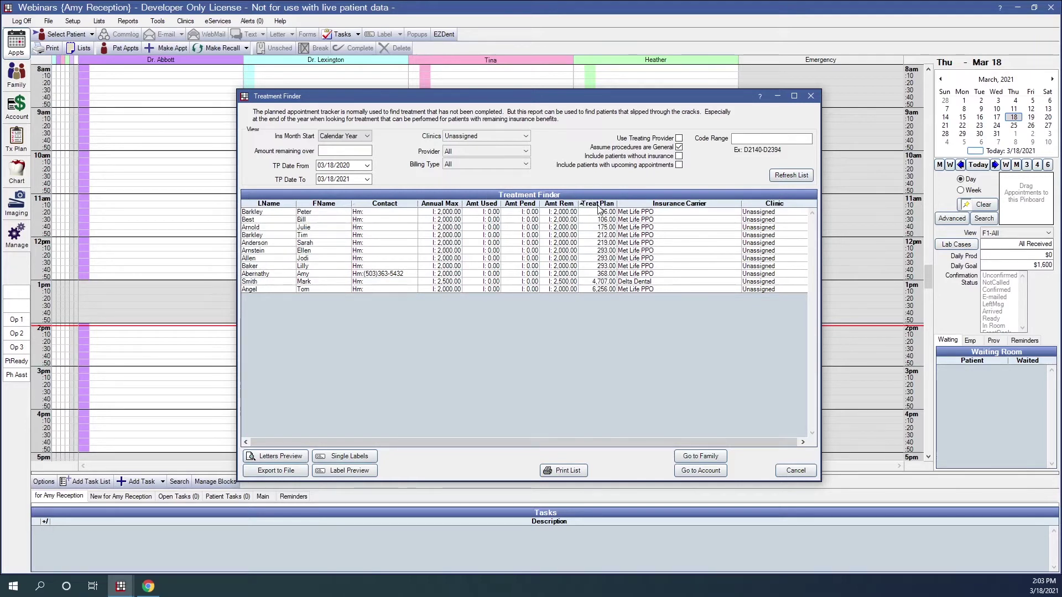
pyautogui.click(599, 205)
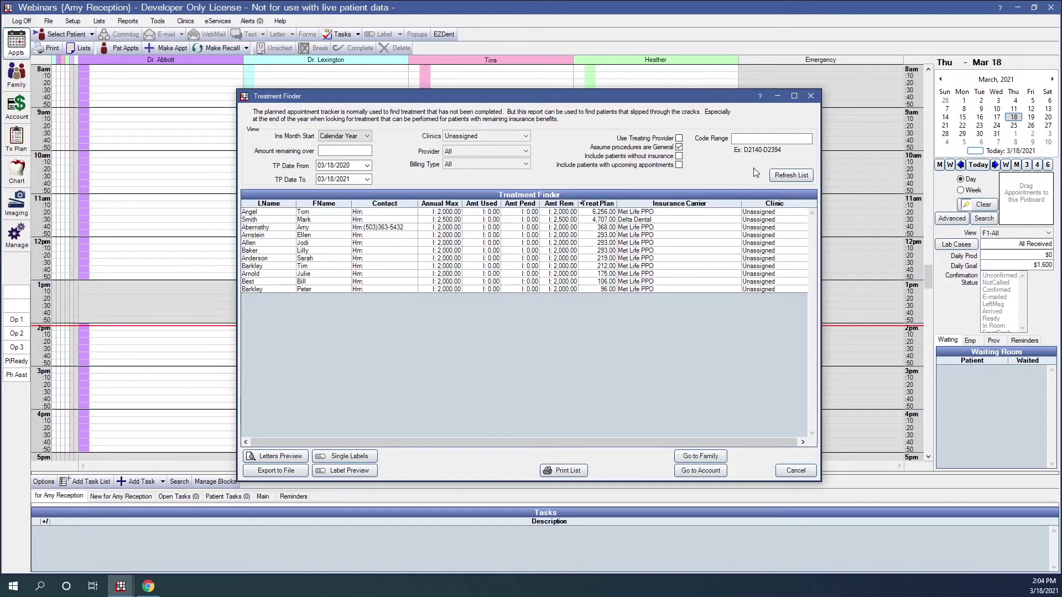
# Filter the list by procedure code range D2140-D2394 and refresh.
pyautogui.click(776, 136)
pyautogui.write('D2140-D2394')
pyautogui.click(792, 176)
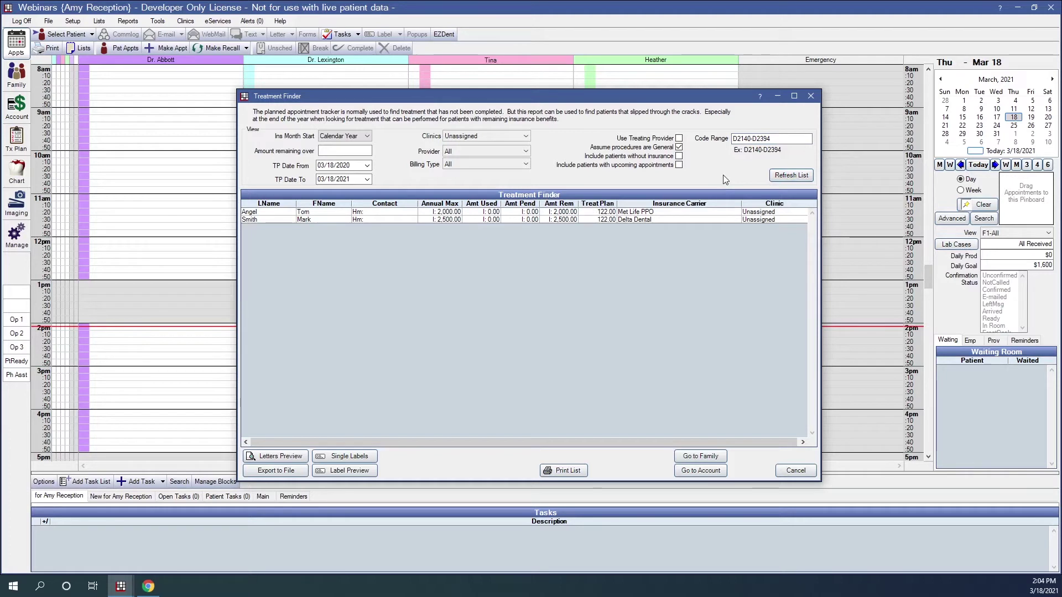
# Refresh with code range D3000-D3999, then clear the Code Range field.
pyautogui.moveTo(775, 138); pyautogui.dragTo(721, 140)
pyautogui.write('D3000-D')
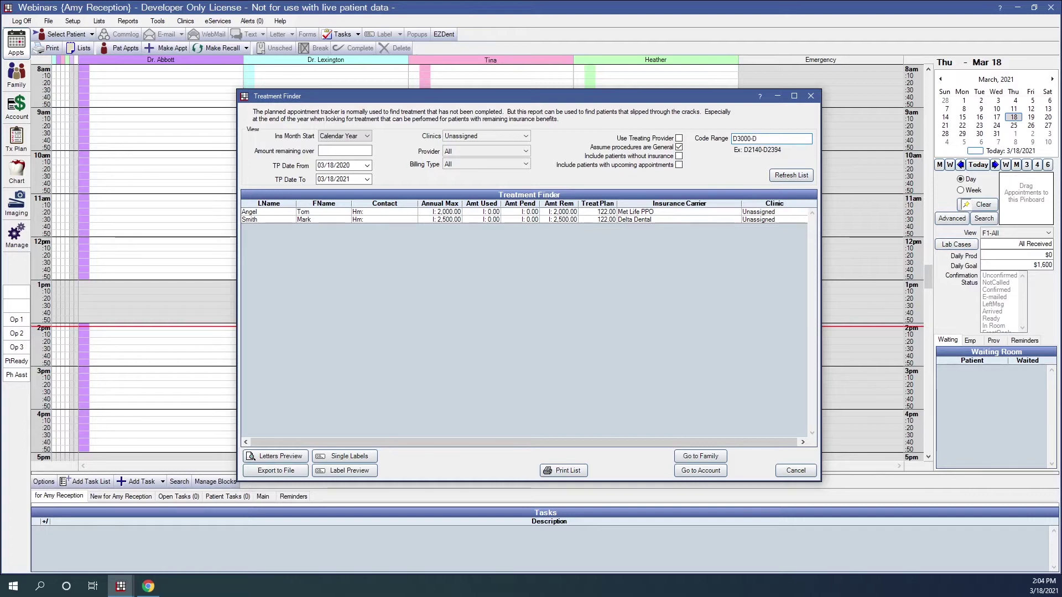
pyautogui.write('3999')
pyautogui.click(788, 177)
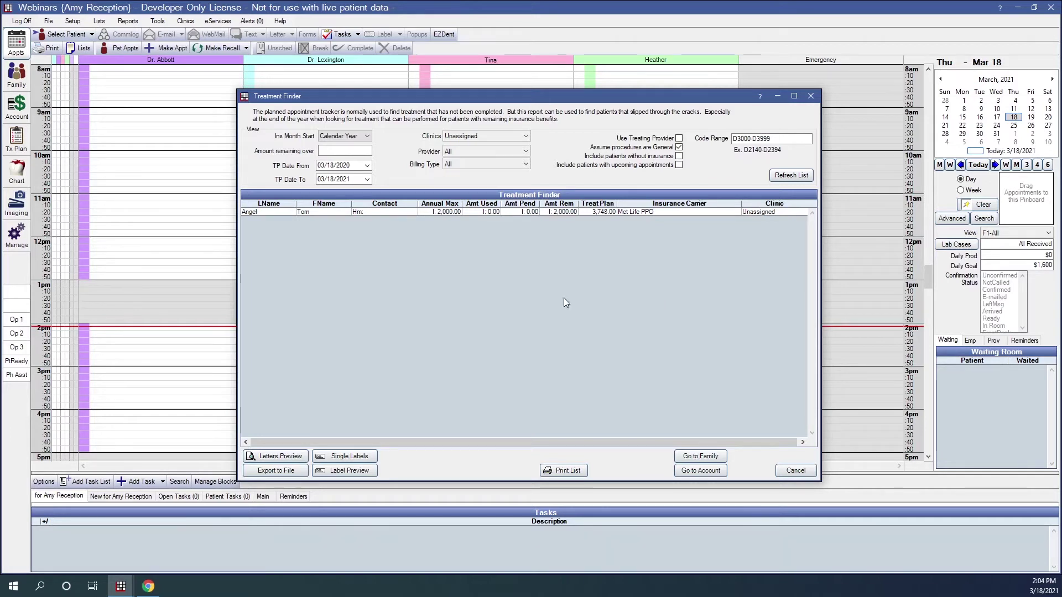
pyautogui.doubleClick(753, 139)
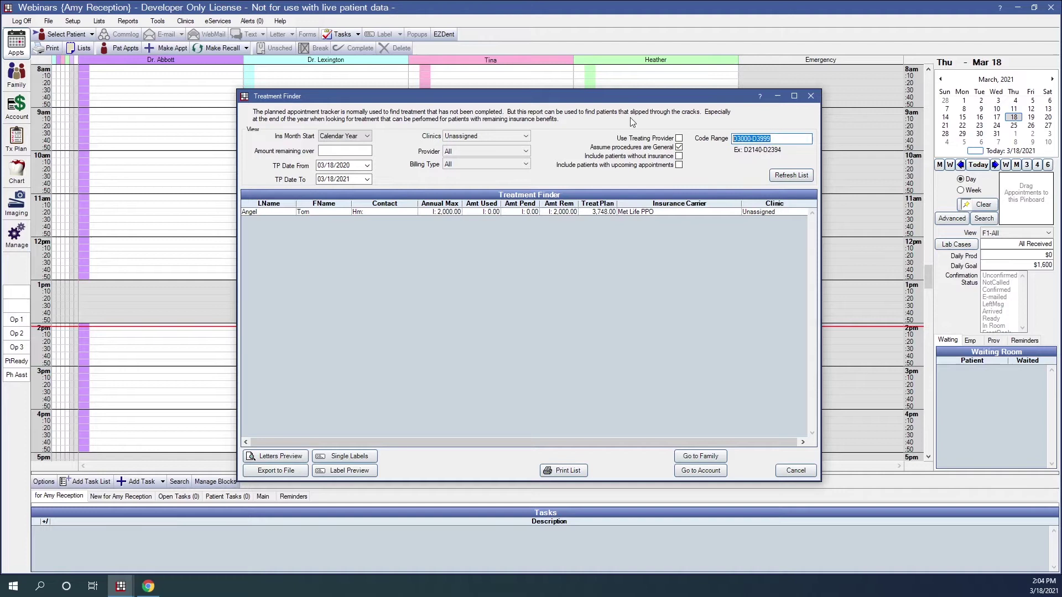
pyautogui.press('BackSpace')
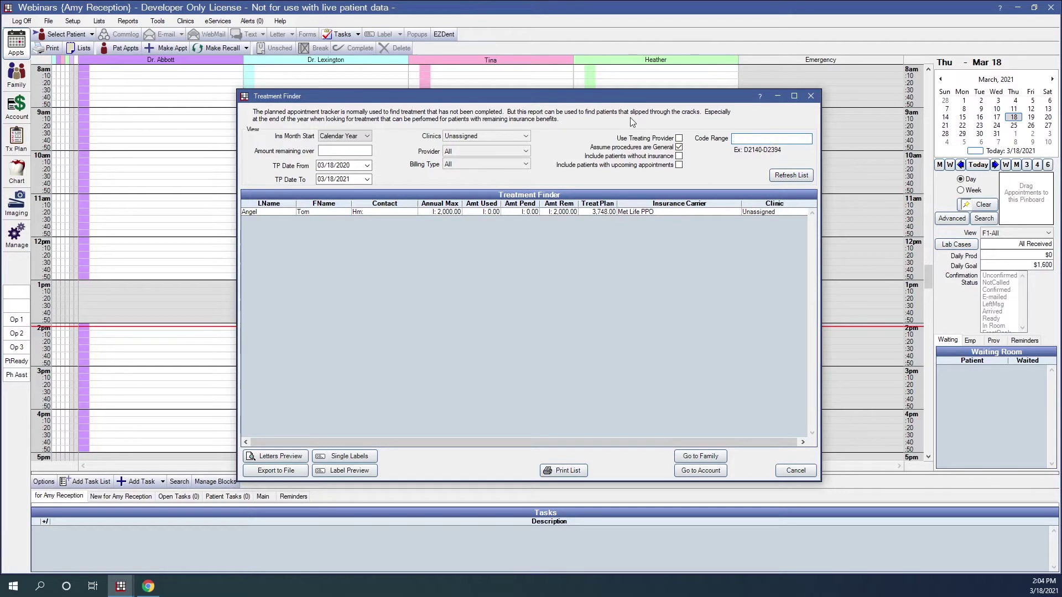
# Refresh the unfiltered list, sort Treat Plan largest first, and open the top patient's chart.
pyautogui.click(777, 175)
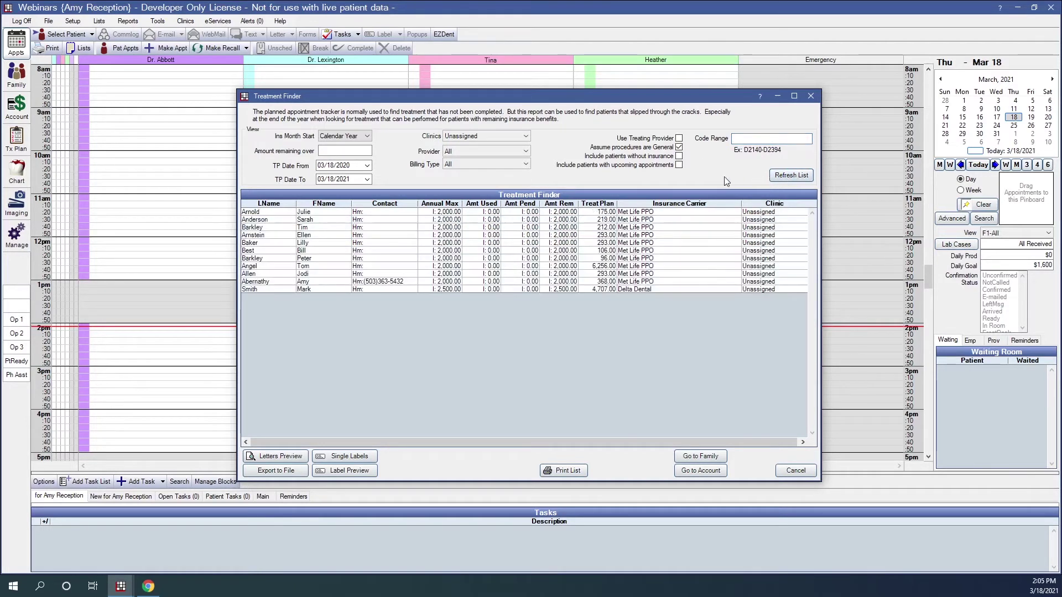
pyautogui.click(598, 205)
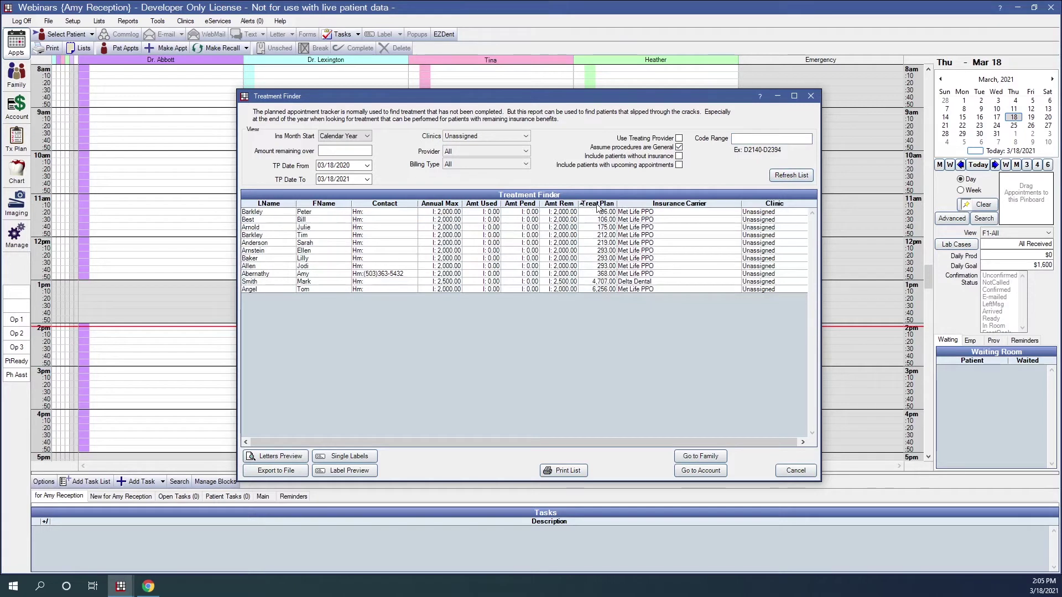
pyautogui.click(599, 204)
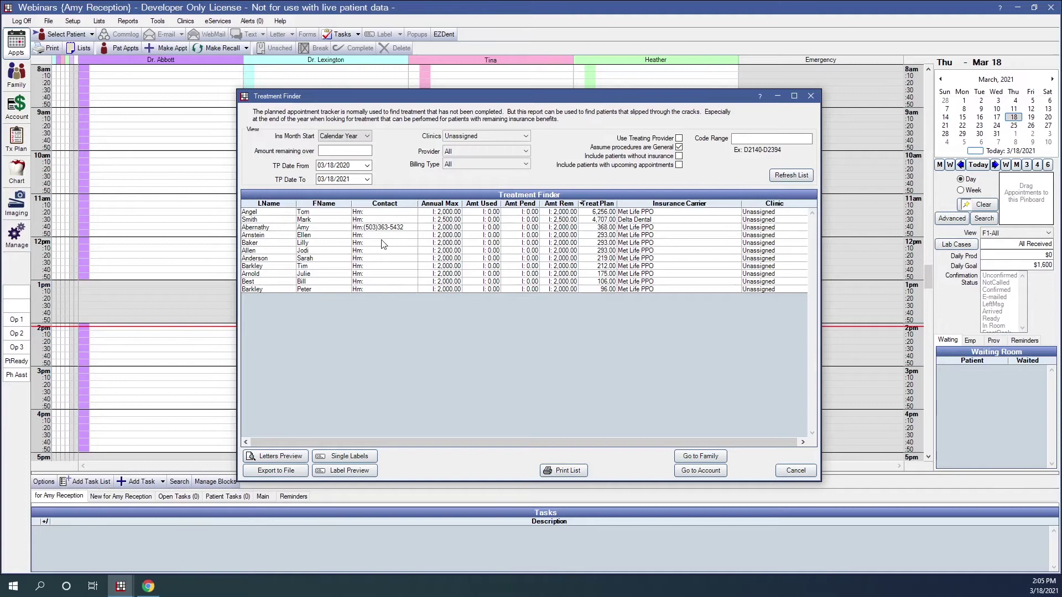
pyautogui.doubleClick(390, 212)
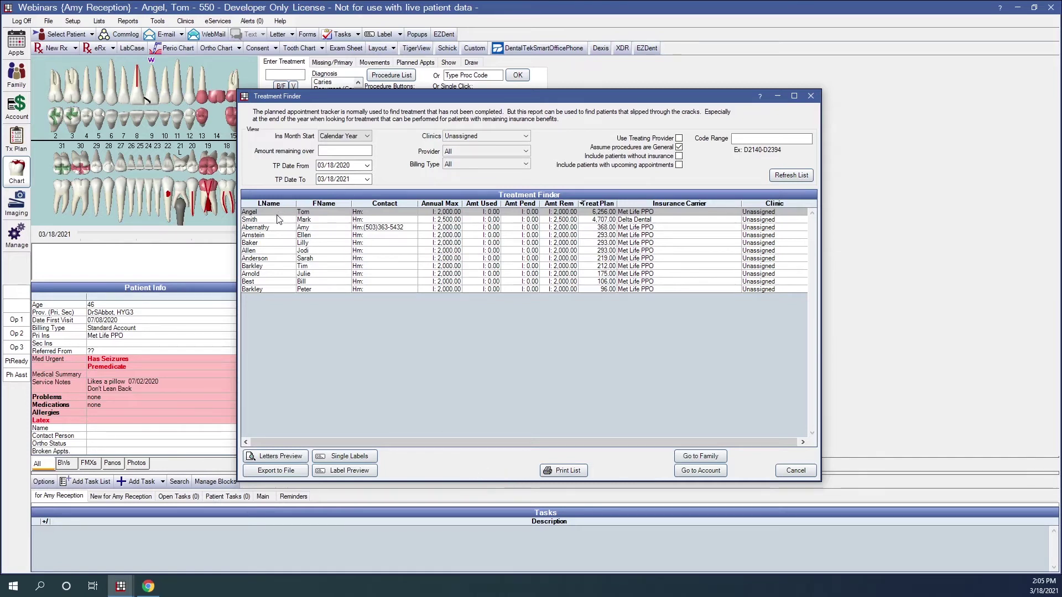
# Try selecting several patient rows by drag and Ctrl-click, then reselect only the top patient.
pyautogui.moveTo(278, 213); pyautogui.dragTo(275, 256)
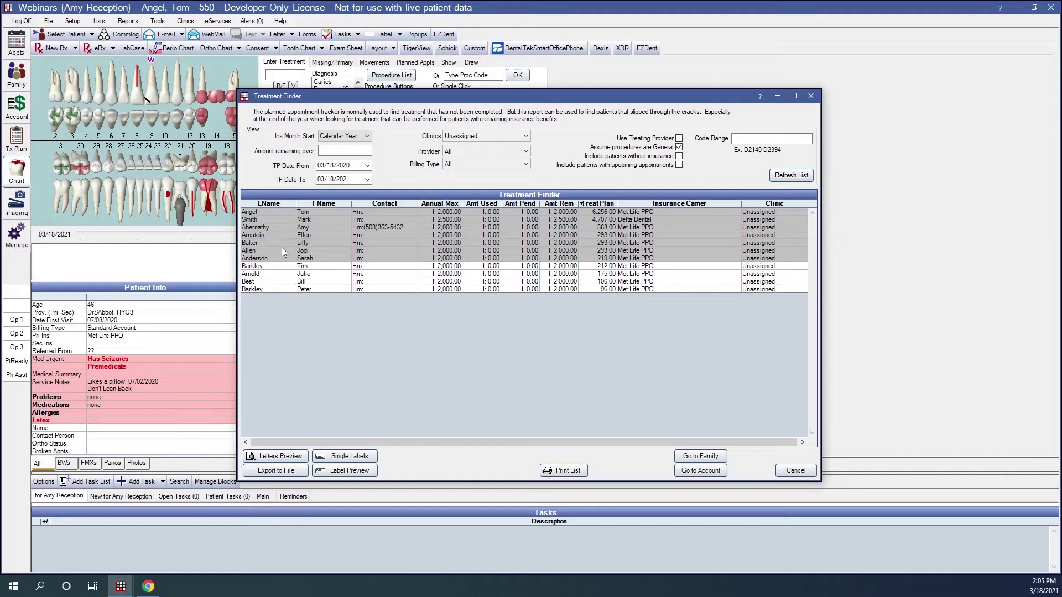
pyautogui.click(272, 212)
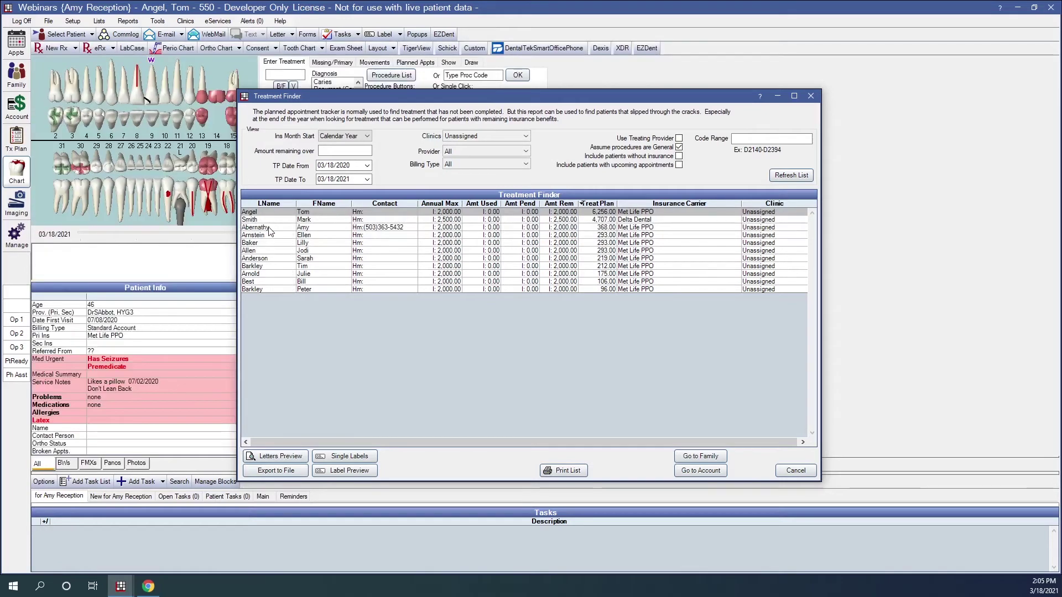
pyautogui.keyDown('ctrl'); pyautogui.click(271, 228); pyautogui.keyUp('ctrl')
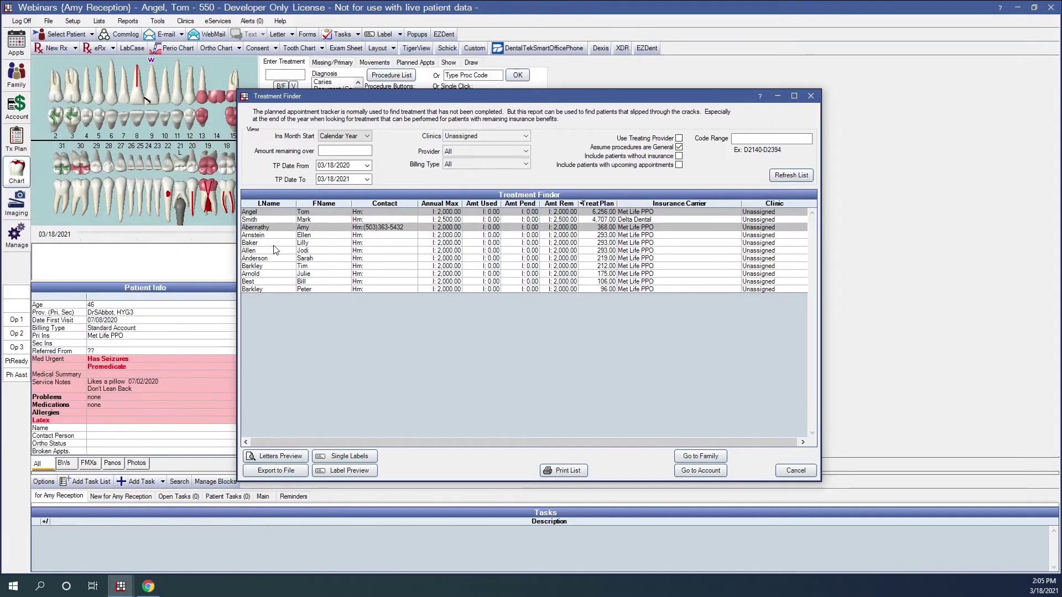
pyautogui.keyDown('ctrl'); pyautogui.click(274, 244); pyautogui.keyUp('ctrl')
pyautogui.keyDown('ctrl'); pyautogui.click(267, 266); pyautogui.keyUp('ctrl')
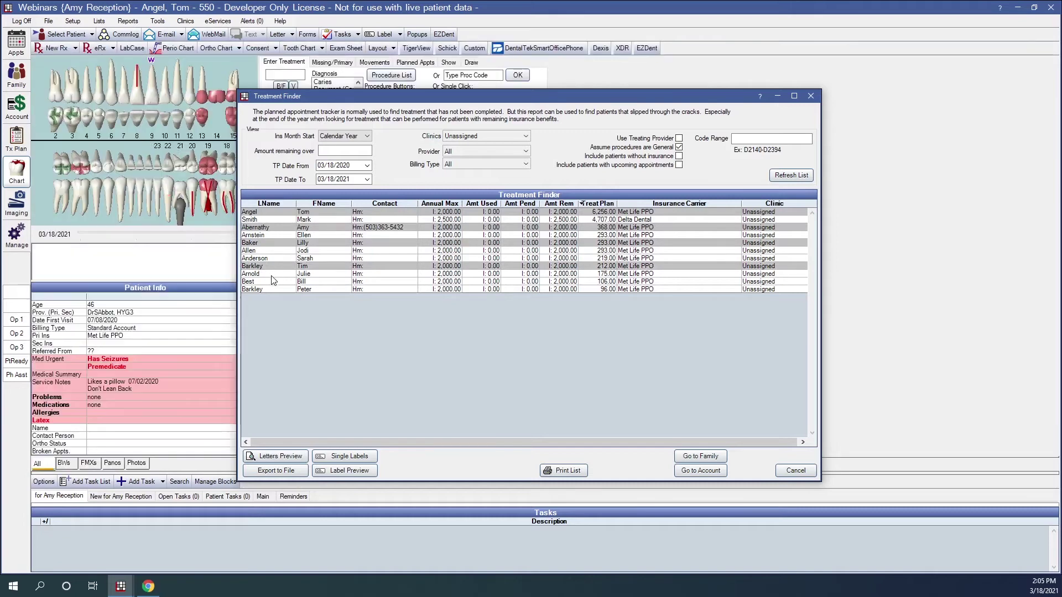
pyautogui.keyDown('ctrl'); pyautogui.click(271, 279); pyautogui.keyUp('ctrl')
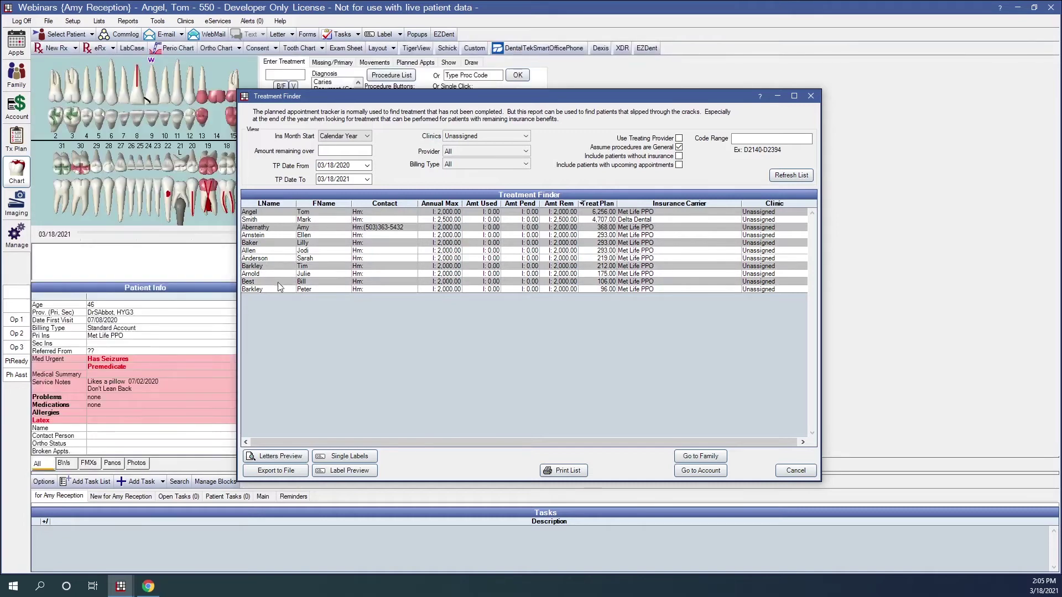
pyautogui.keyDown('ctrl'); pyautogui.click(282, 214); pyautogui.keyUp('ctrl')
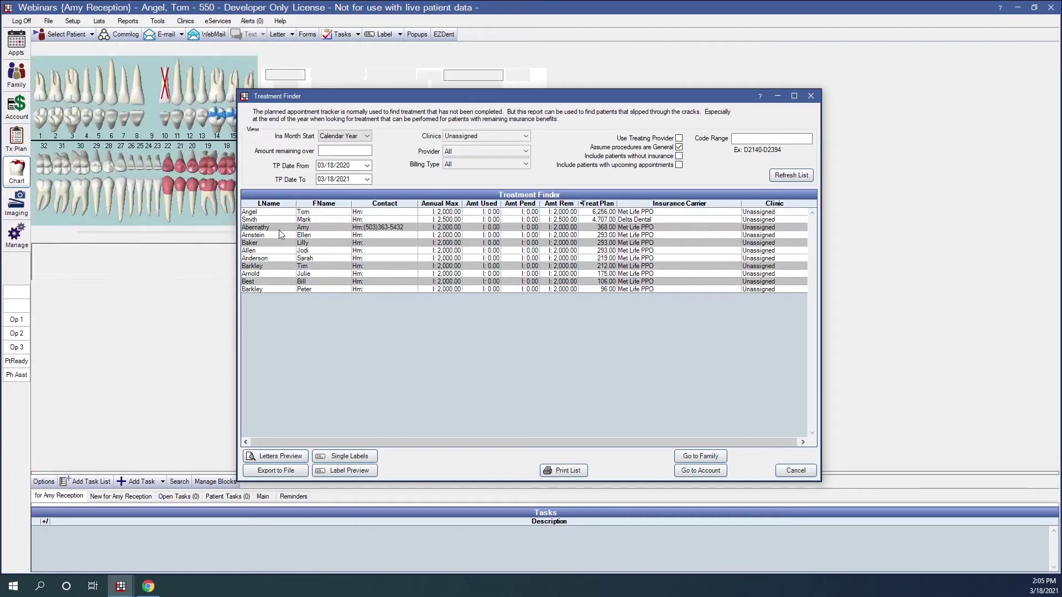
pyautogui.moveTo(280, 215); pyautogui.dragTo(280, 288)
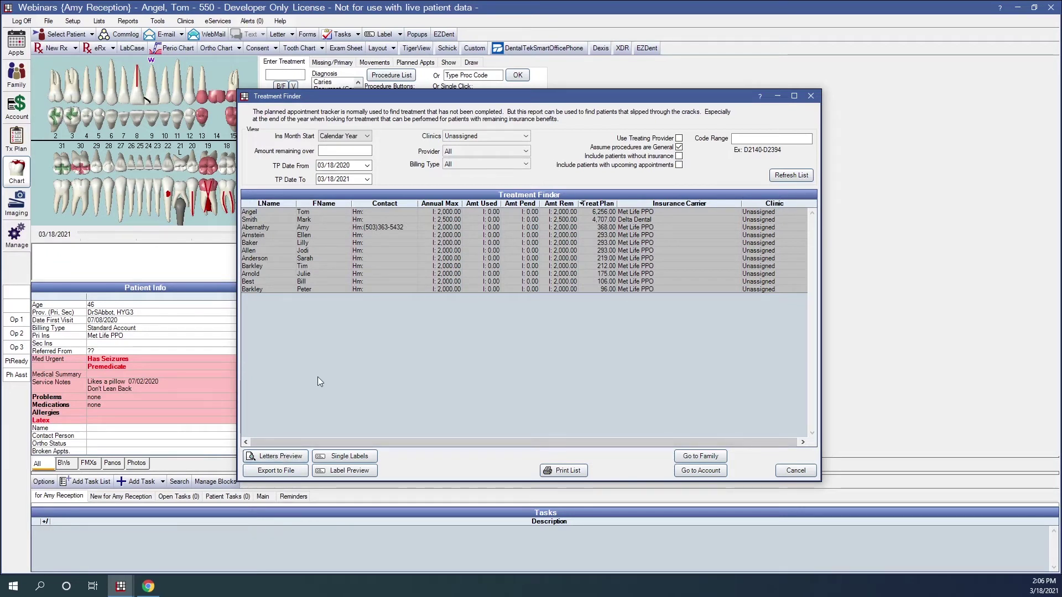
pyautogui.click(310, 212)
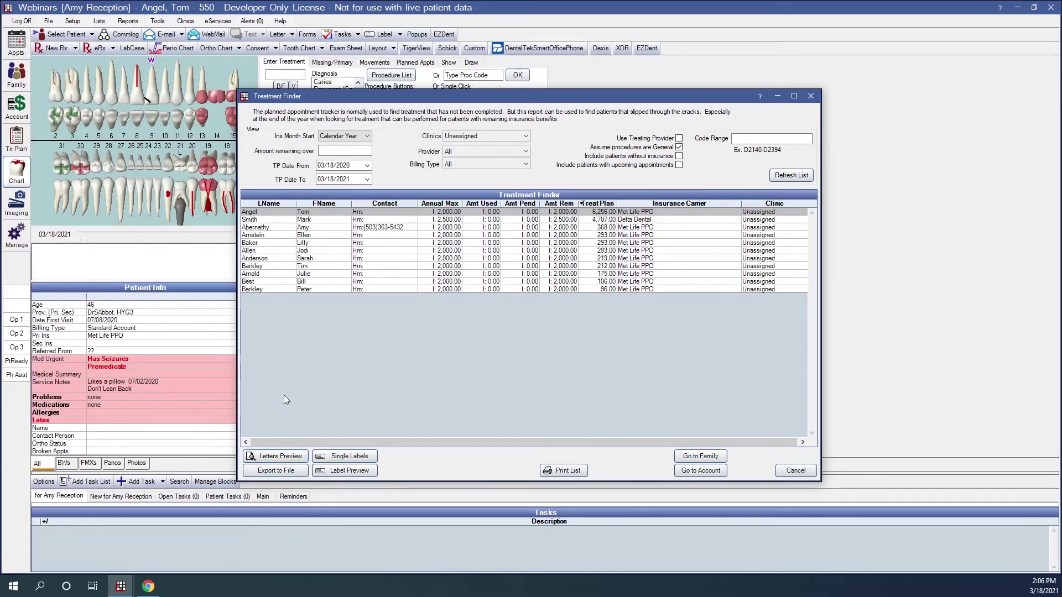
# Generate a letter preview for the top patient using the Patient Letter Tx Finder sheet.
pyautogui.click(281, 458)
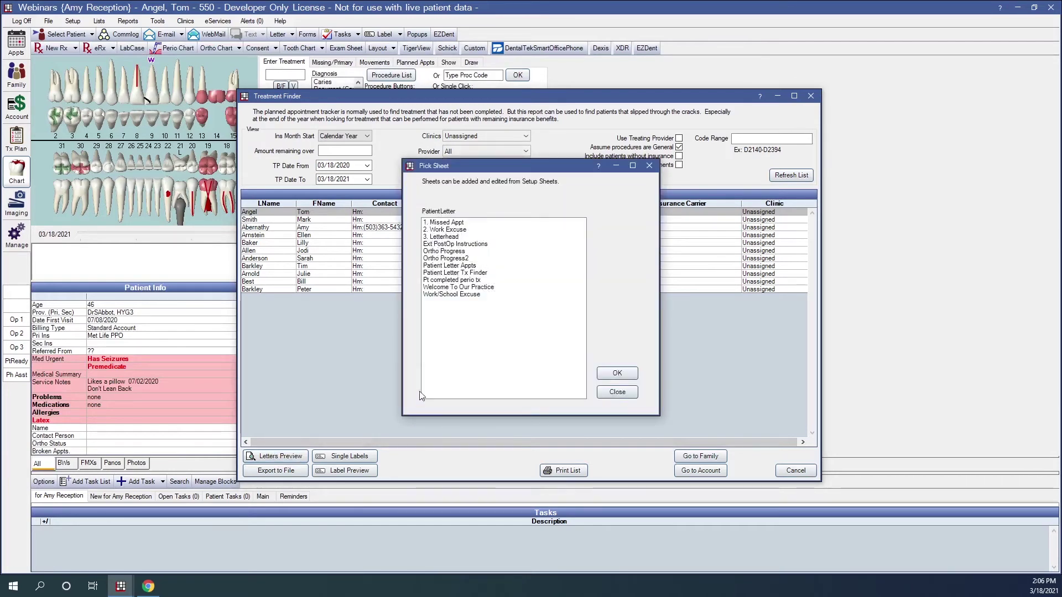
pyautogui.click(454, 274)
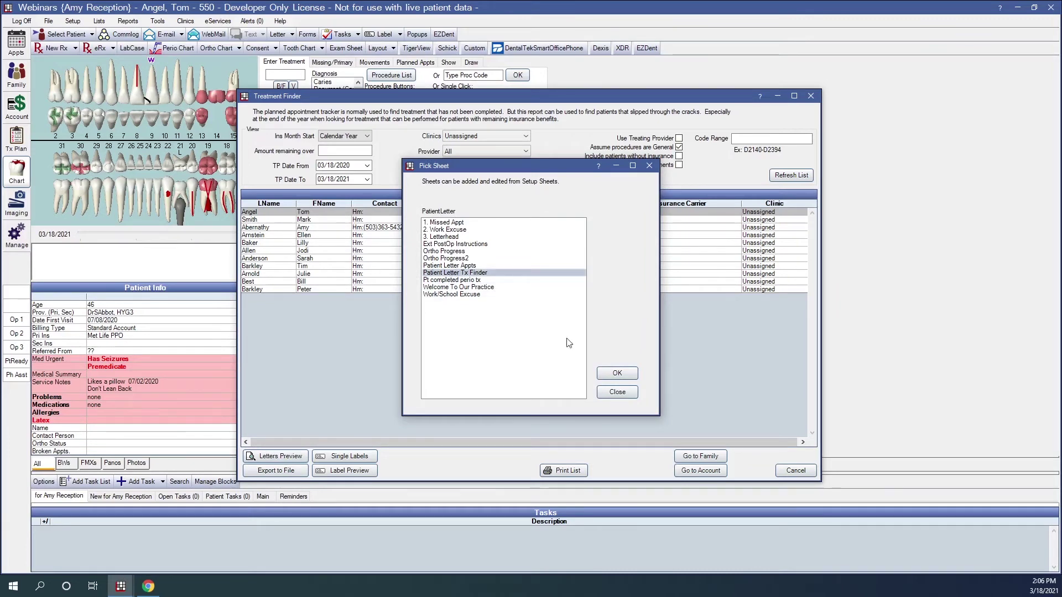
pyautogui.click(616, 373)
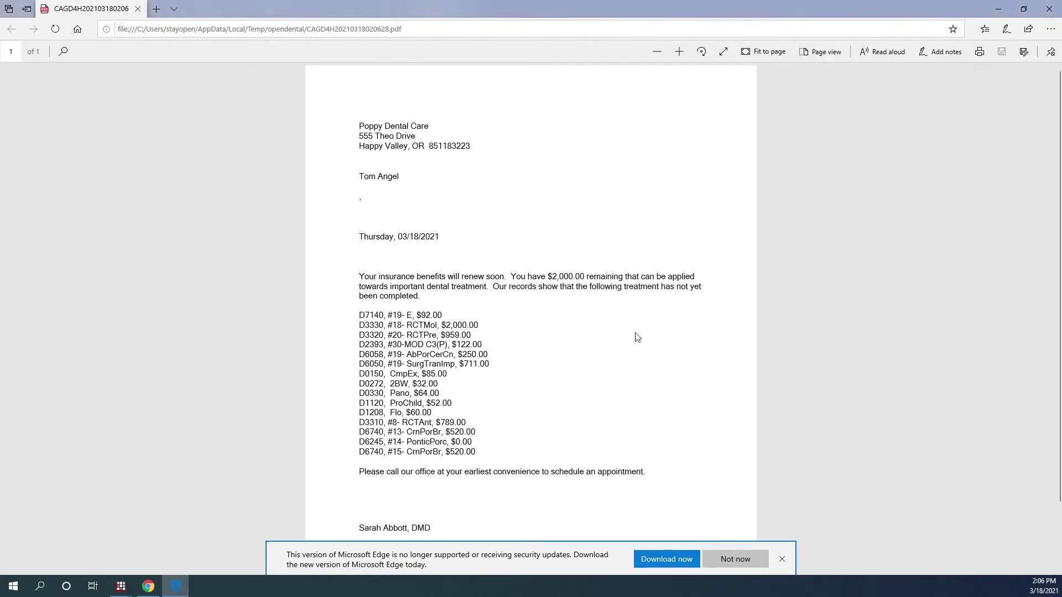
# Dismiss Edge's outdated-version banner at the bottom of the window.
pyautogui.click(781, 560)
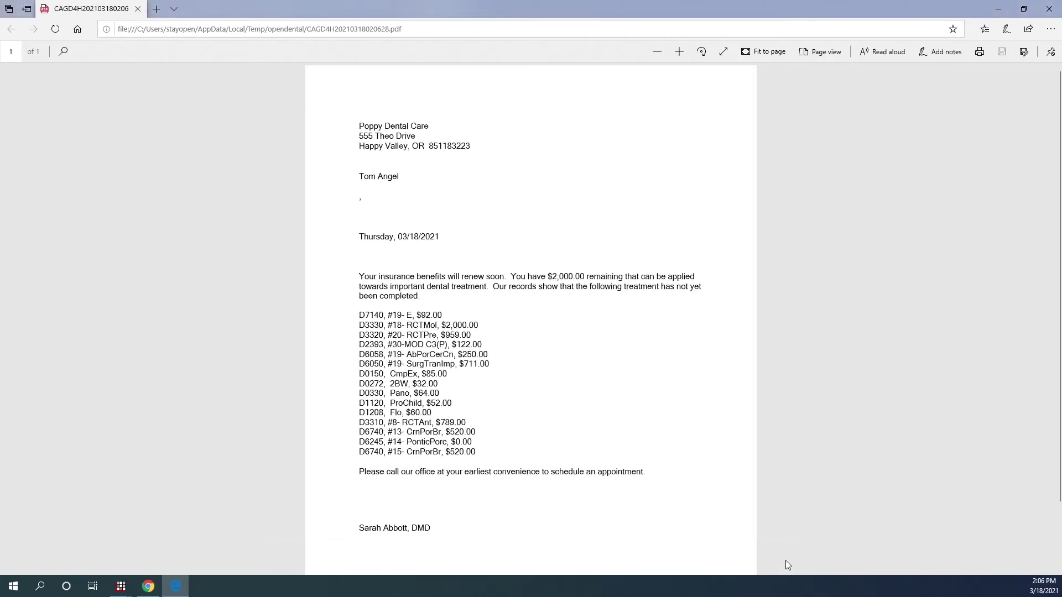
pyautogui.click(146, 588)
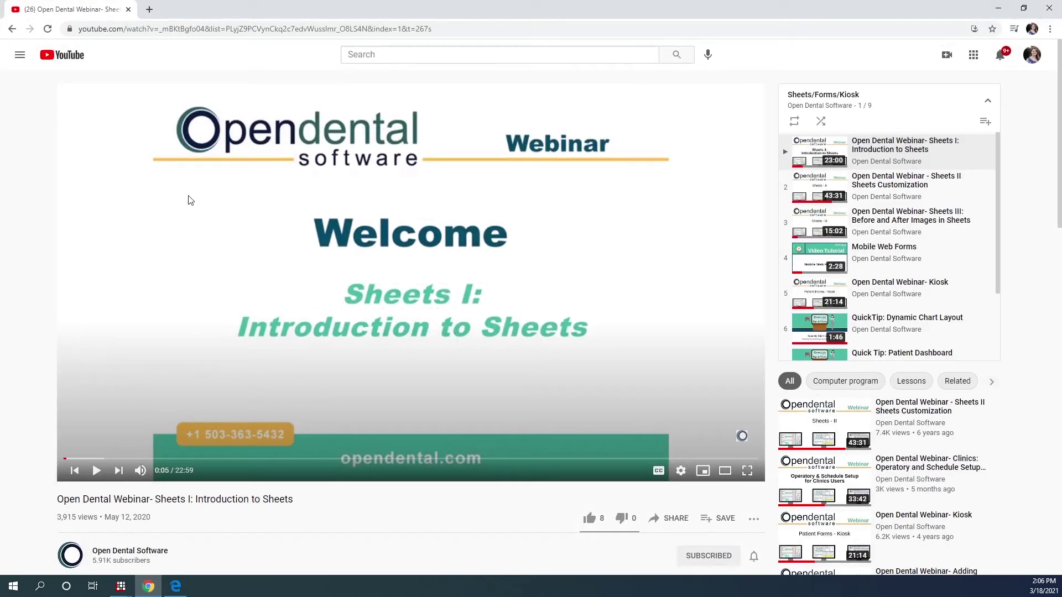
pyautogui.click(13, 31)
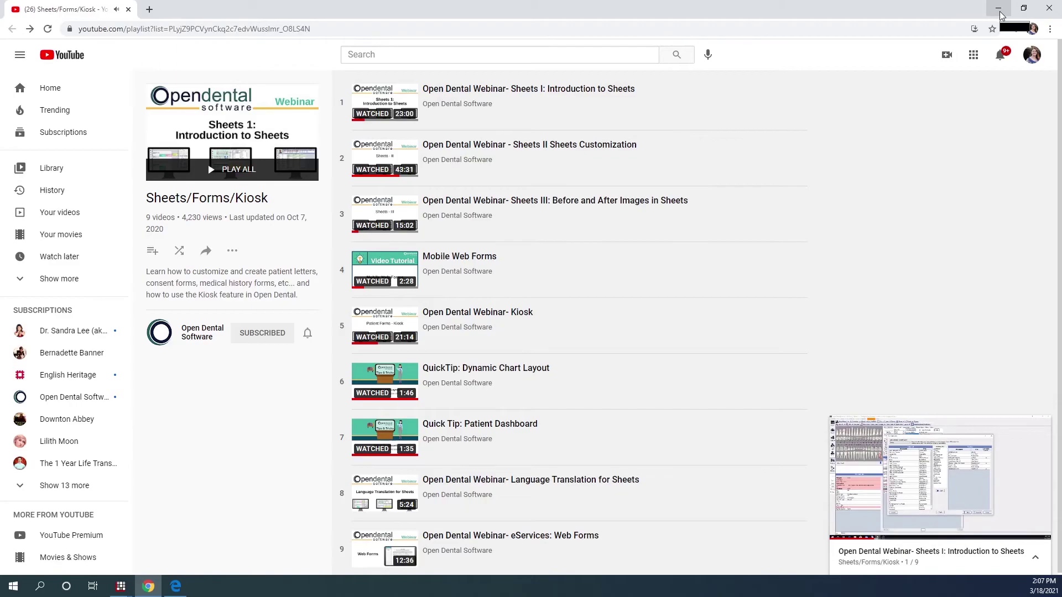
pyautogui.click(1000, 15)
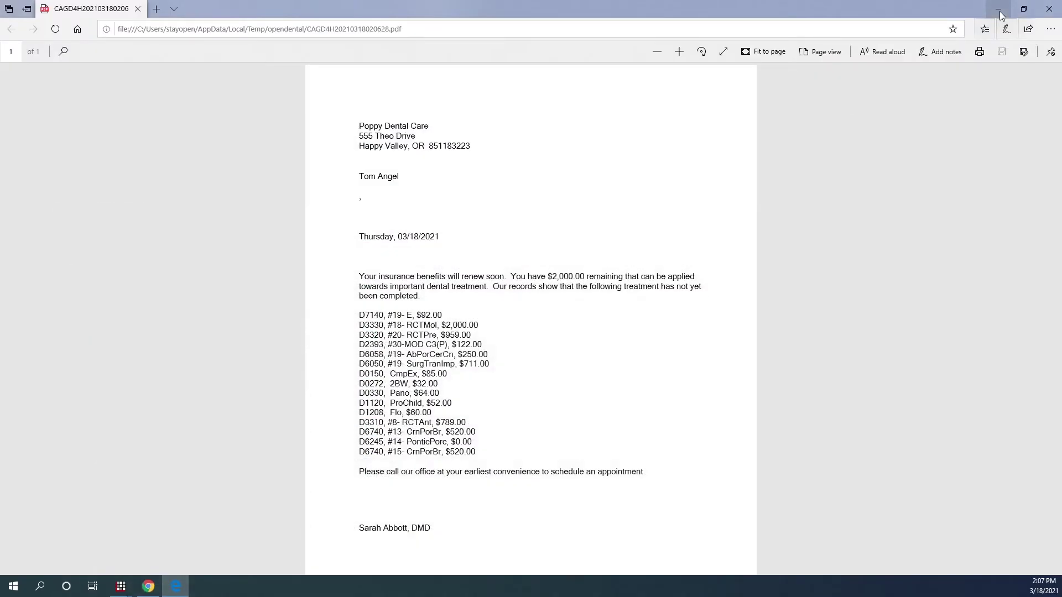
# Close the Edge window showing the patient letter PDF.
pyautogui.click(1048, 13)
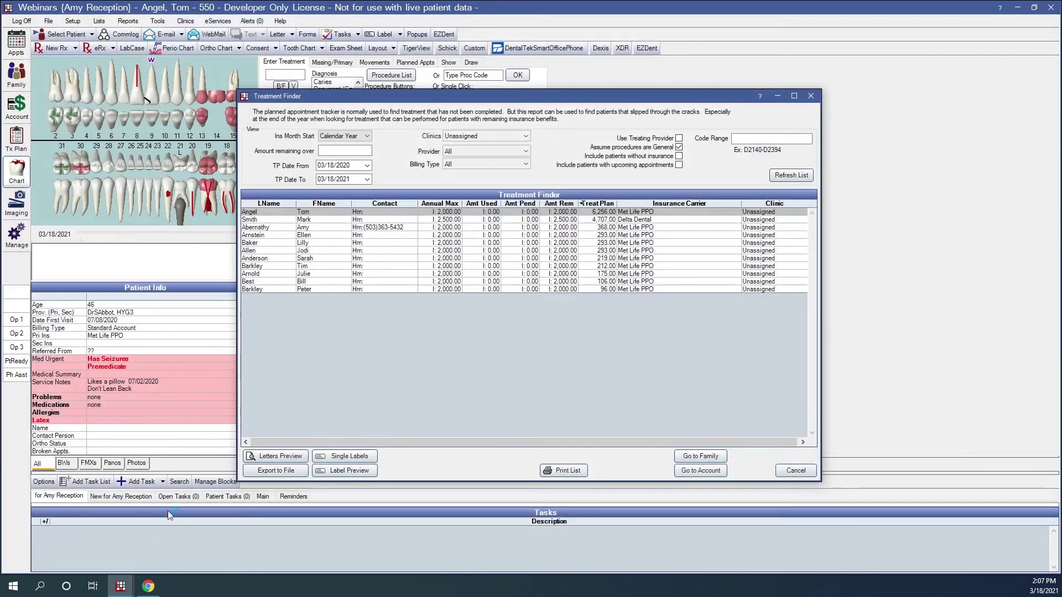